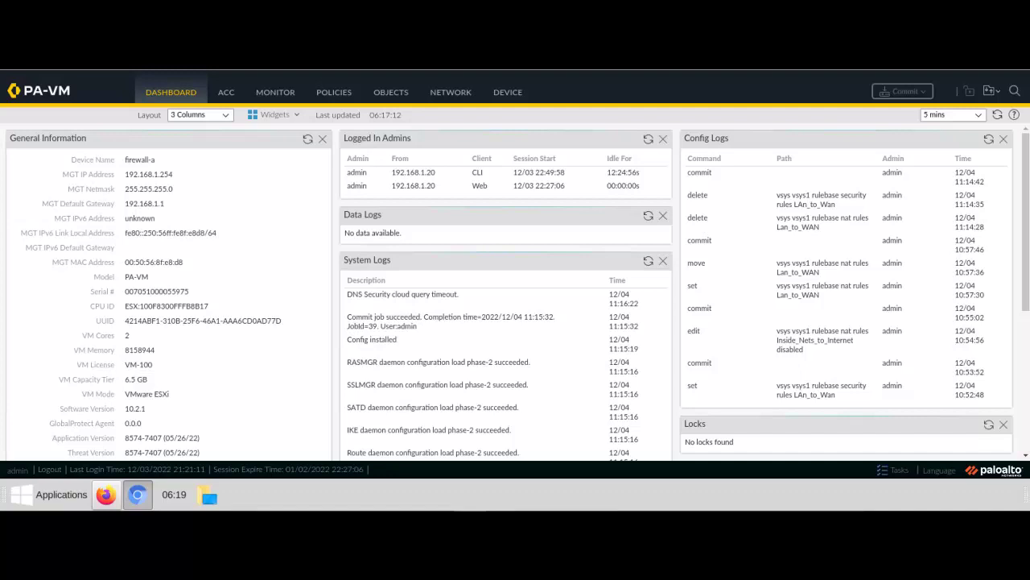
Add a security policy rule named Lan_to_WAN, keeping the universal (default) rule type.
left_click(344, 95)
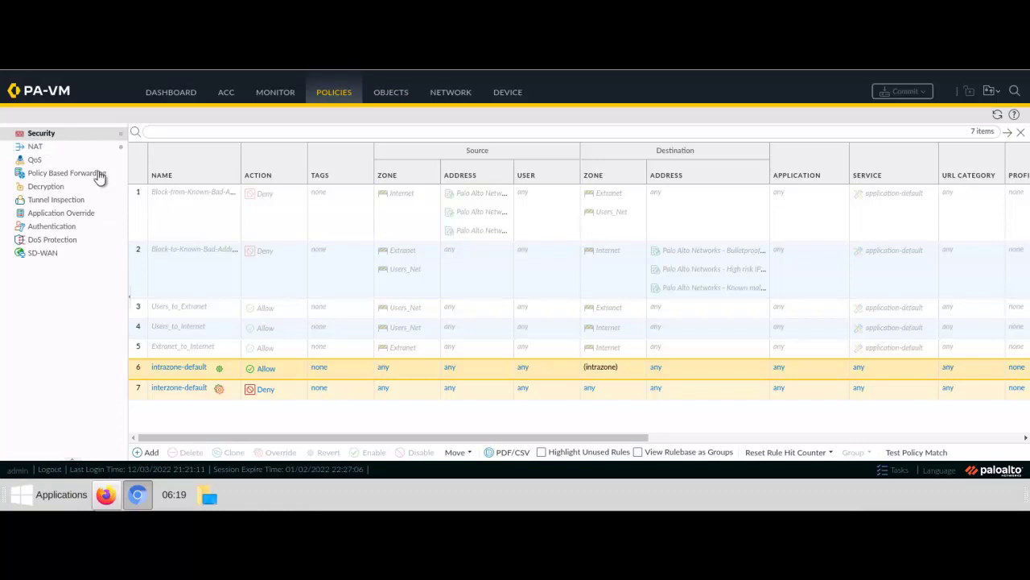
left_click(151, 453)
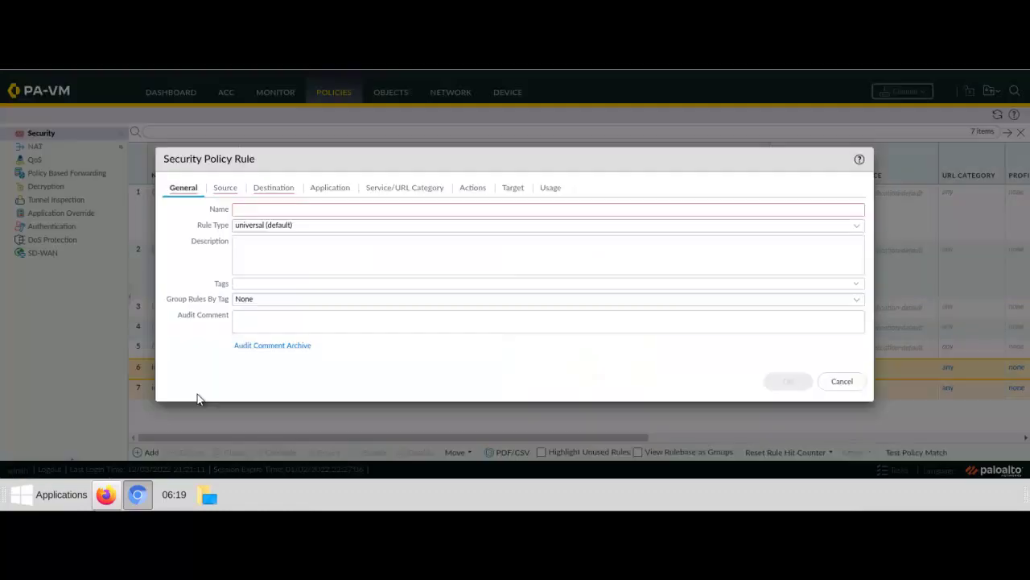
type("Lan_to")
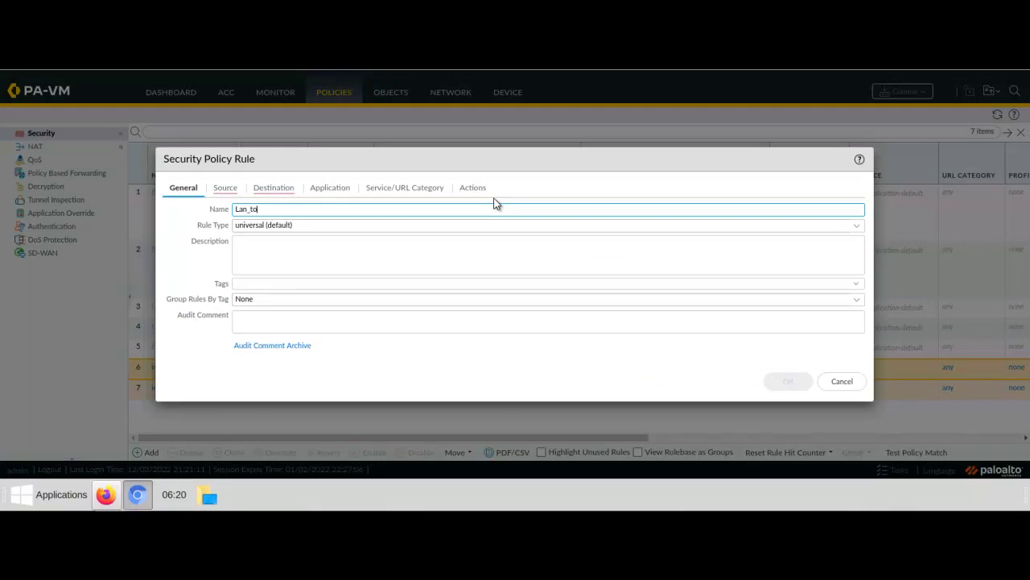
type("_WAN")
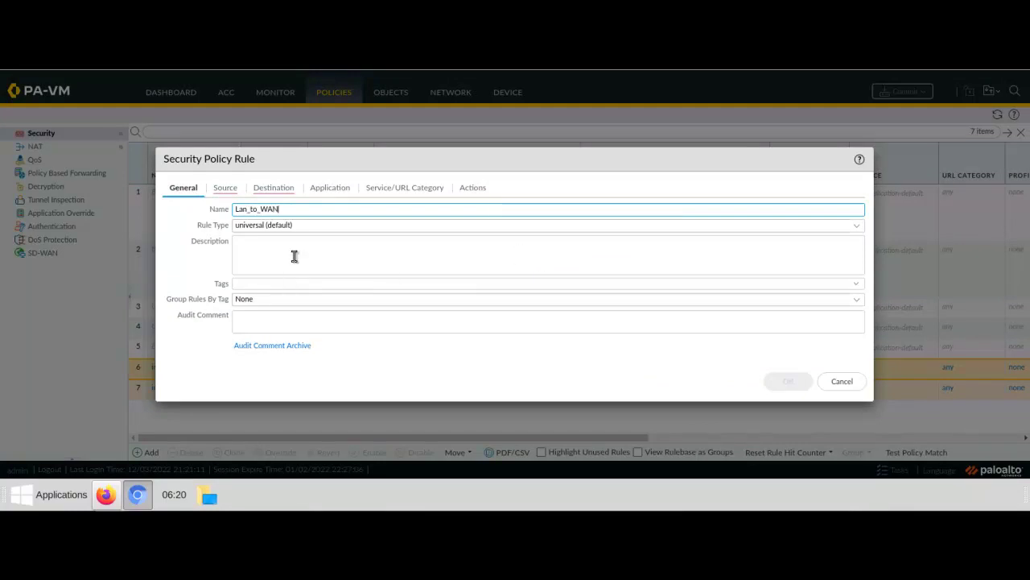
left_click(856, 230)
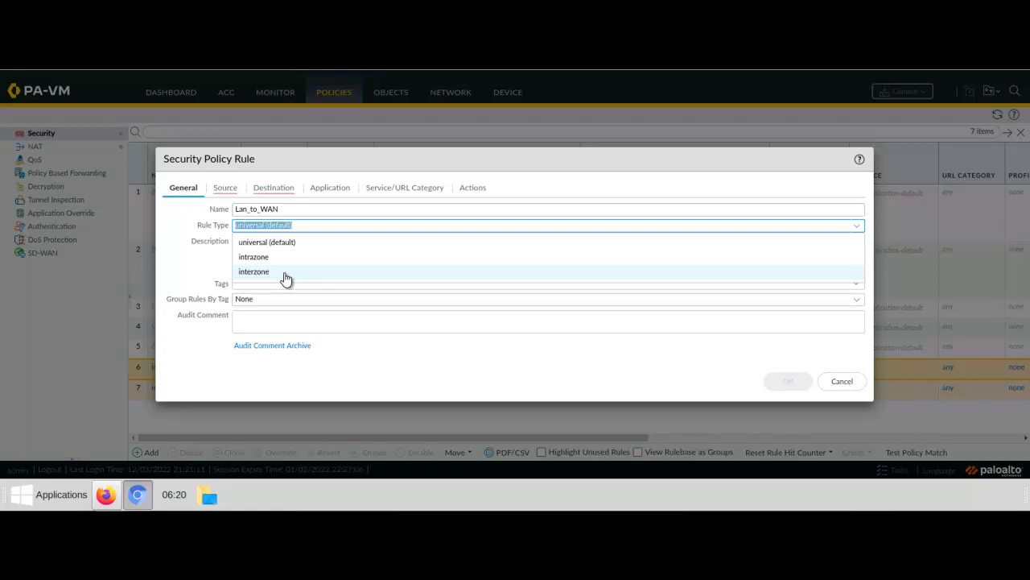
left_click(196, 274)
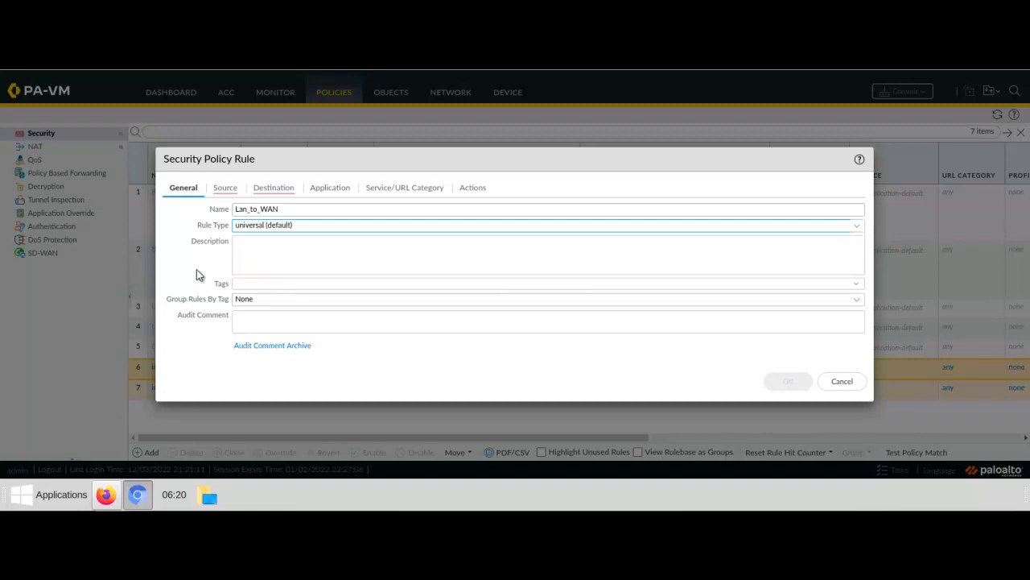
Add Users_Net as the source zone of the security rule.
left_click(224, 188)
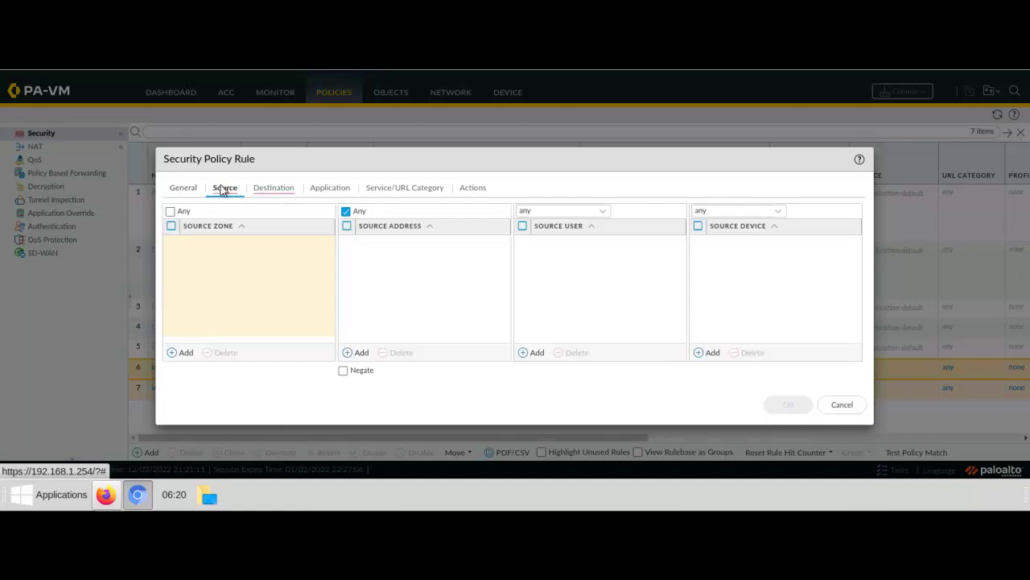
left_click(183, 355)
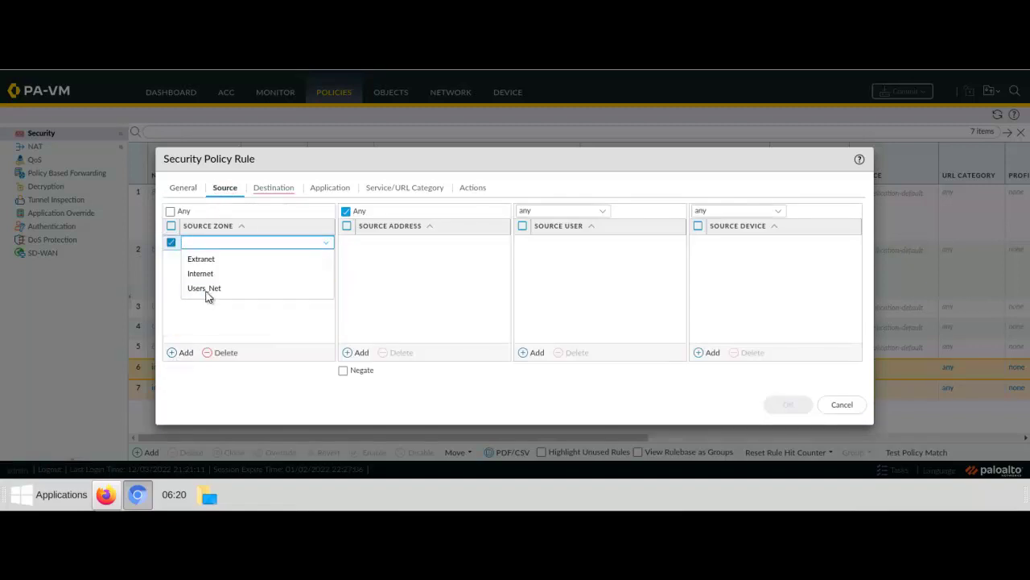
left_click(206, 290)
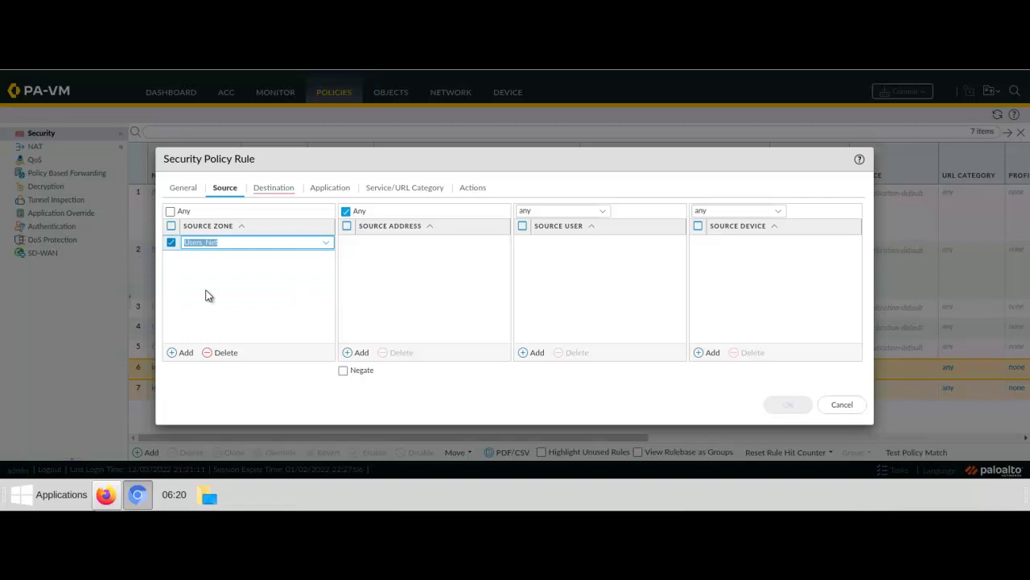
left_click(386, 305)
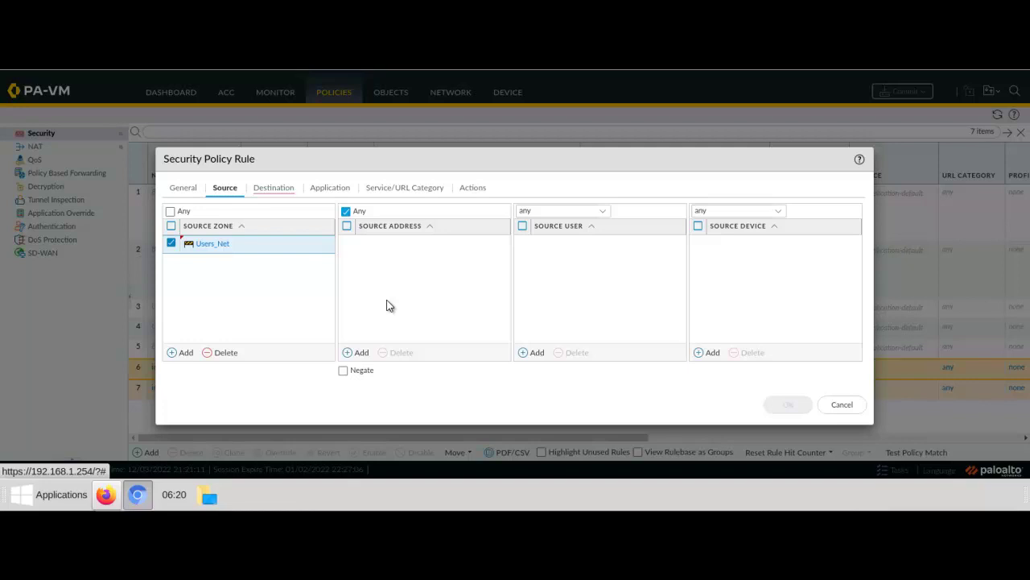
left_click(362, 355)
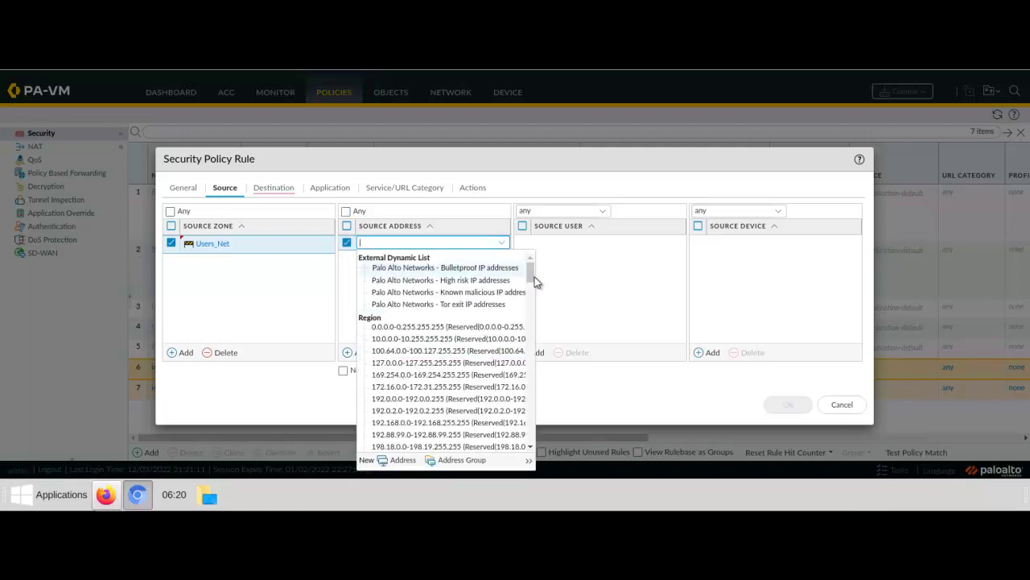
left_click_drag(530, 275, 528, 441)
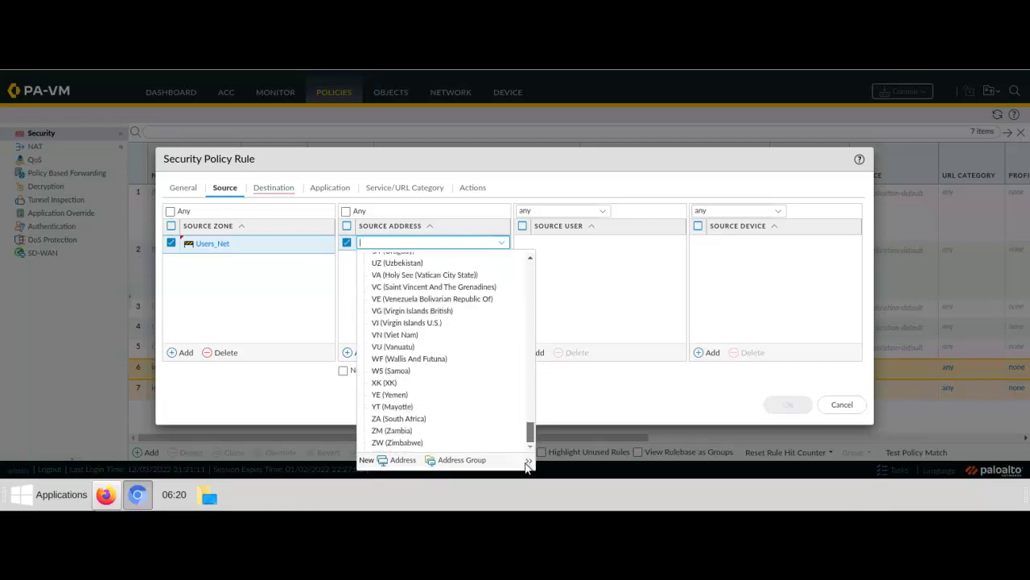
left_click(403, 461)
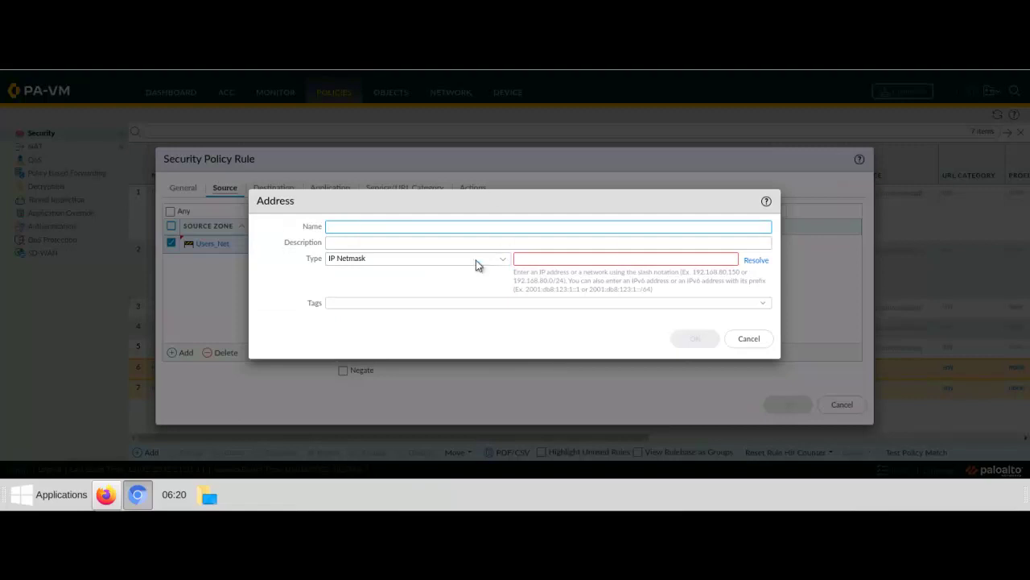
left_click(749, 339)
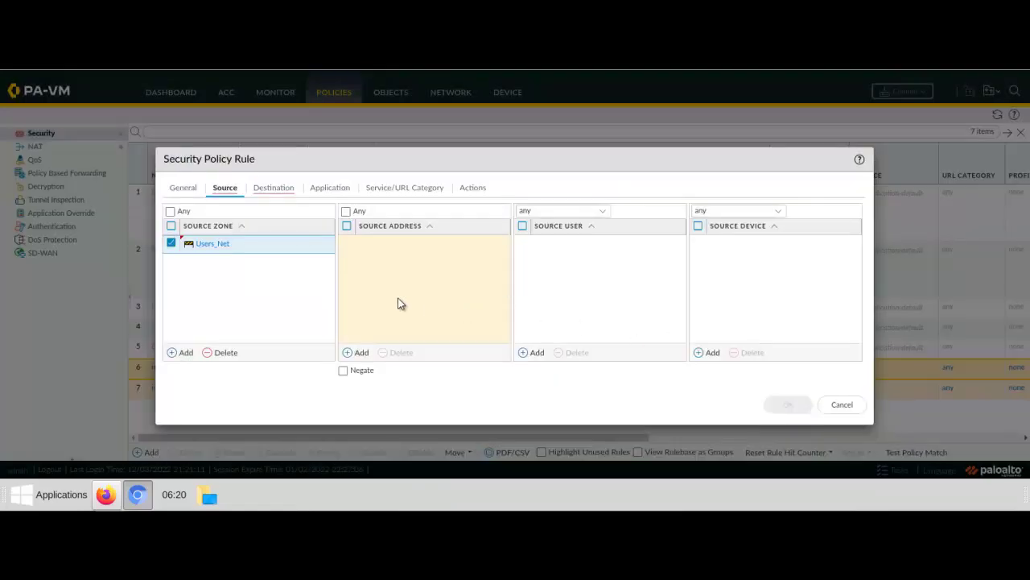
Add Internet as the destination zone of the security rule.
left_click(287, 189)
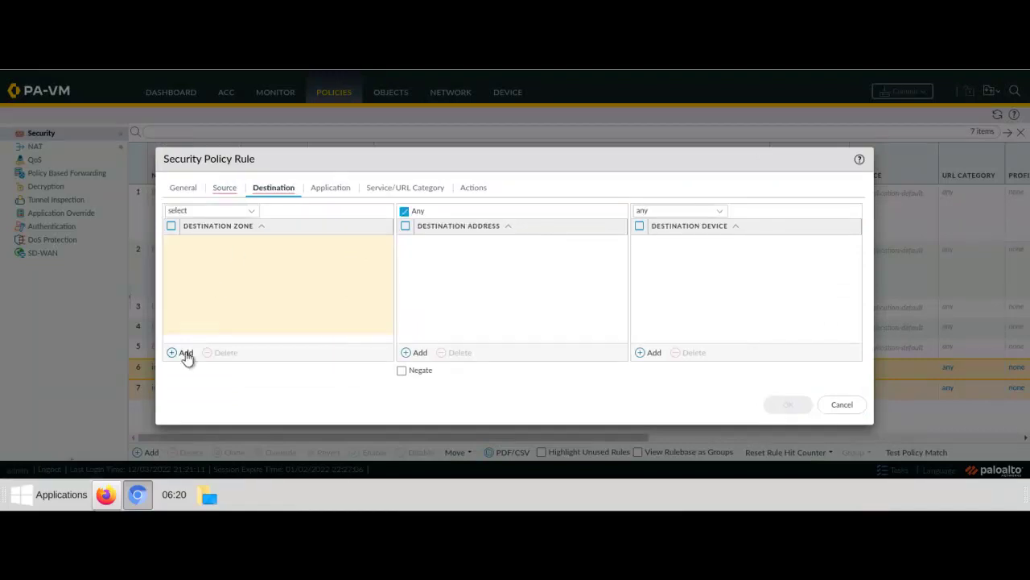
left_click(186, 353)
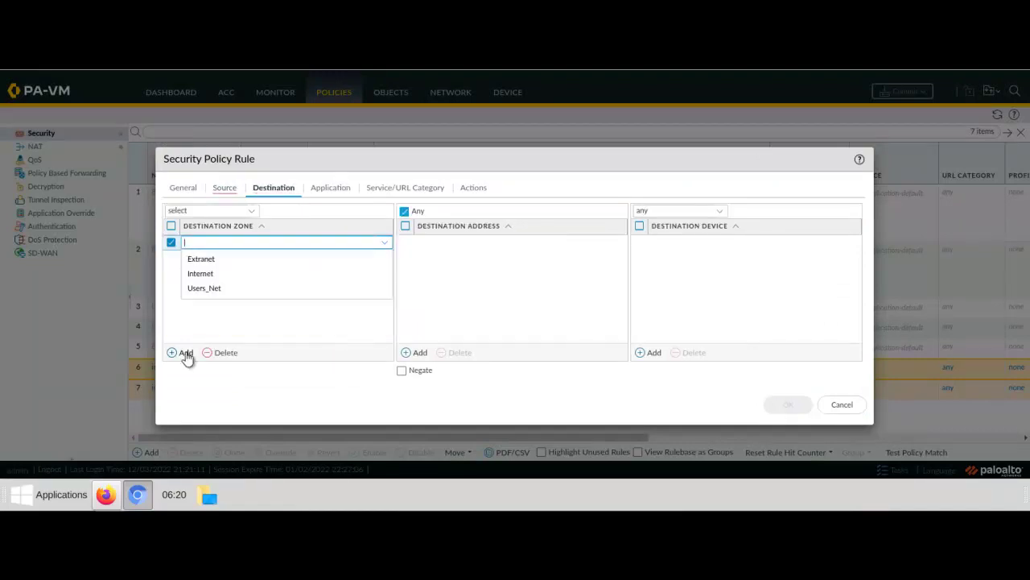
left_click(226, 274)
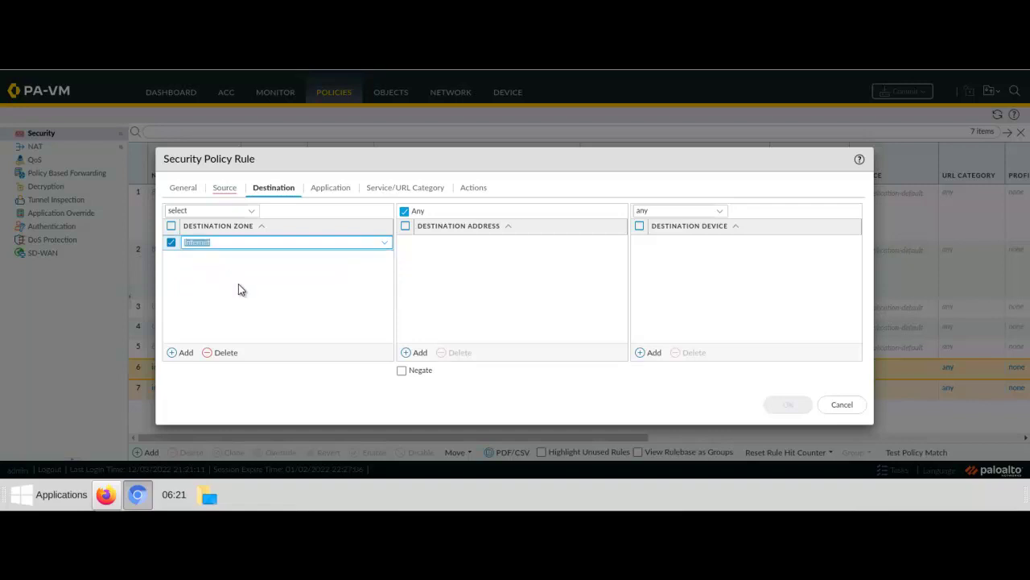
left_click(263, 288)
Save the security rule with any source address, any application, the application-default service and the Allow action.
left_click(326, 190)
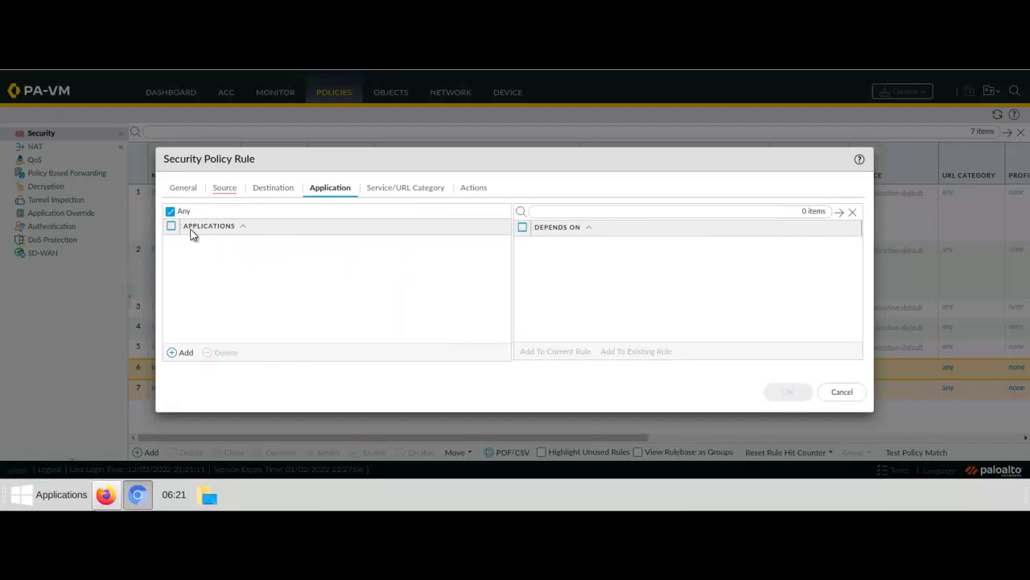
left_click(402, 189)
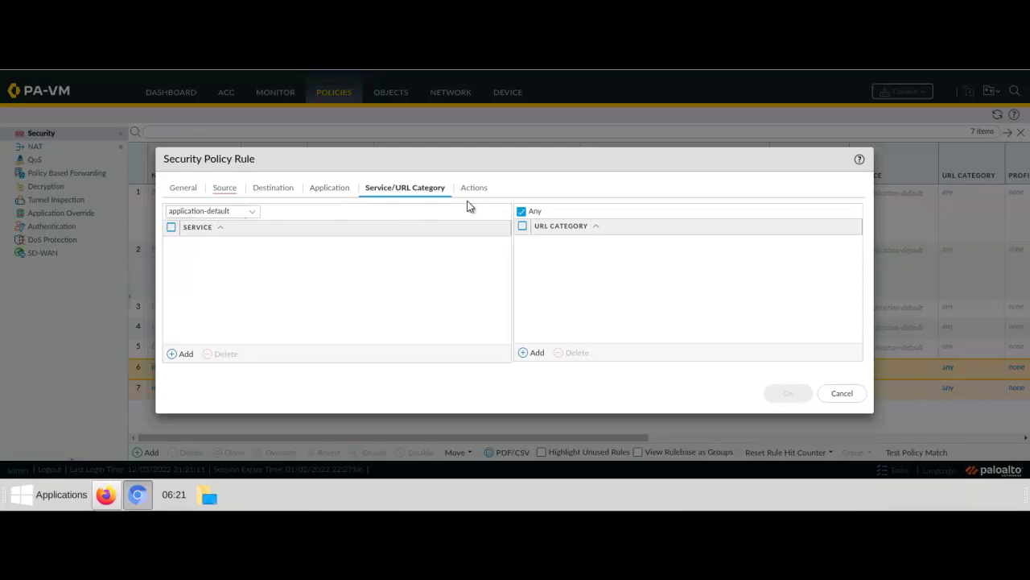
left_click(482, 188)
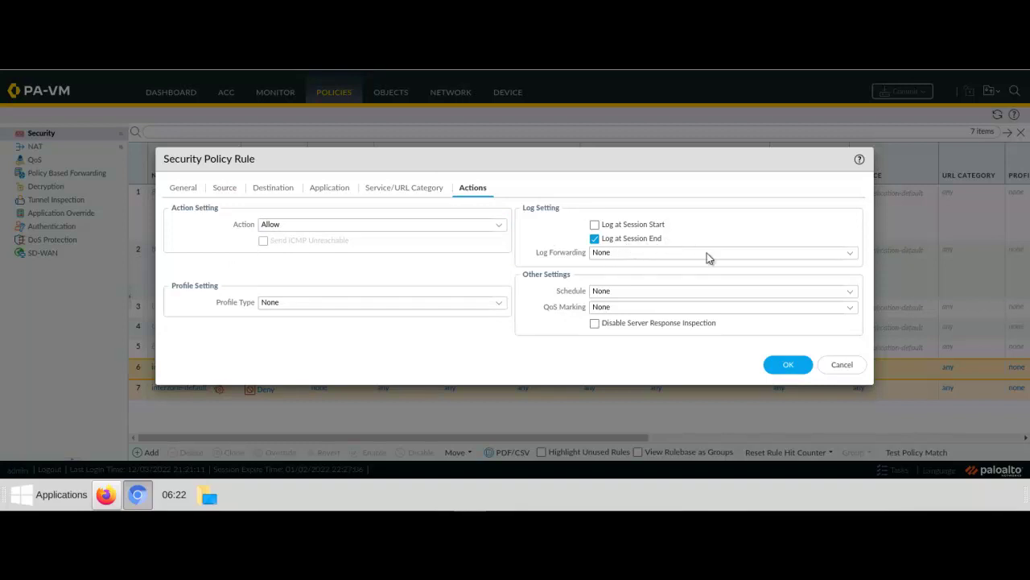
left_click(789, 365)
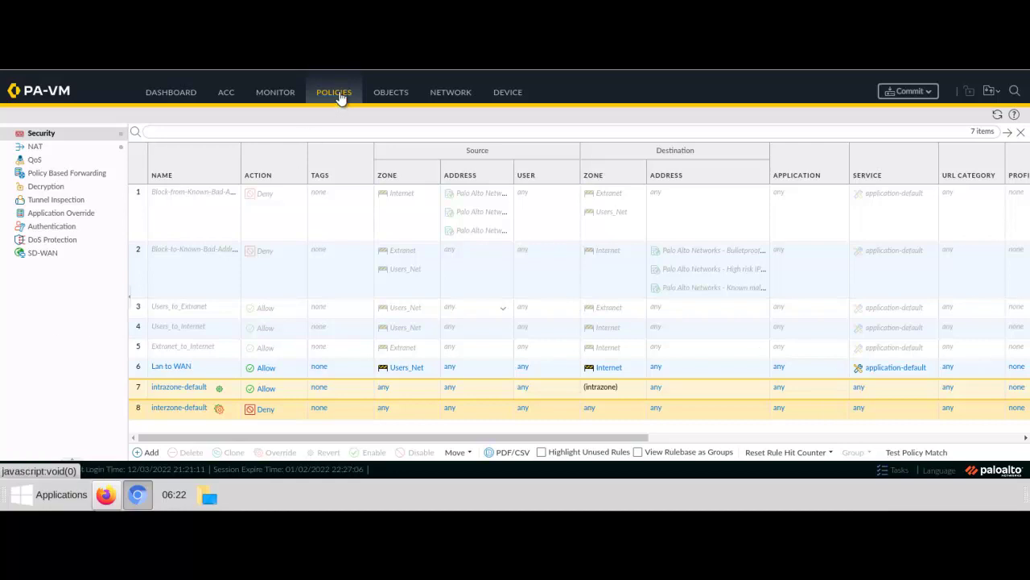
Add a NAT policy rule named Lan to WAN.
left_click(37, 147)
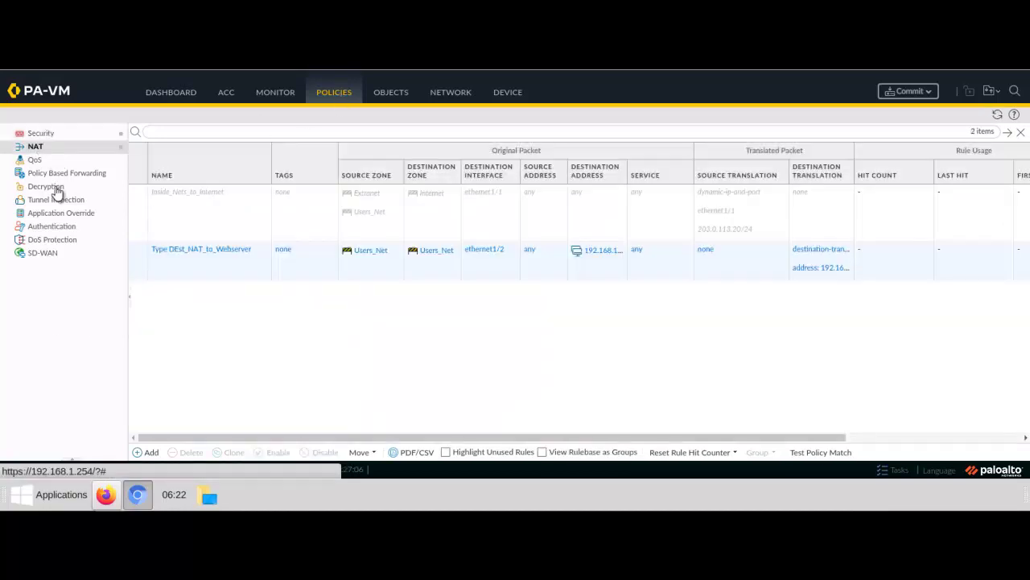
left_click(152, 454)
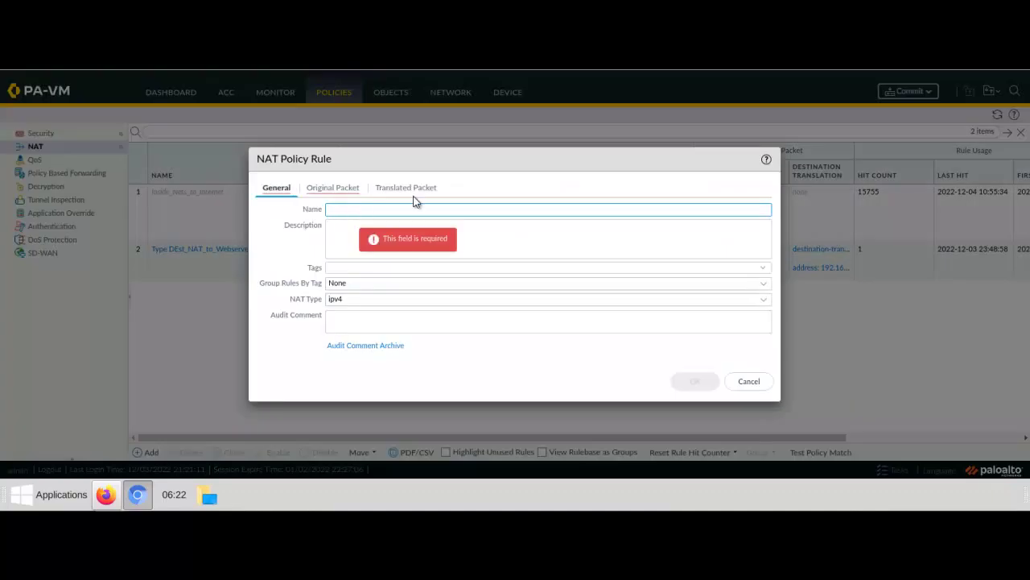
type("Lan to WAN")
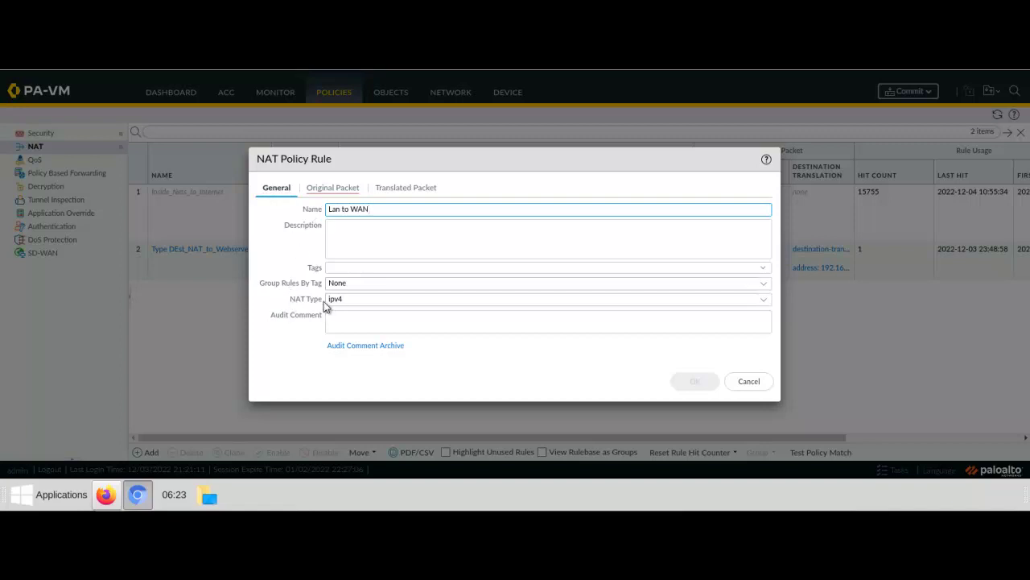
Match the NAT rule's original packet on source zone Users_Net, destination zone Internet and destination interface ethernet1/1.
left_click(333, 190)
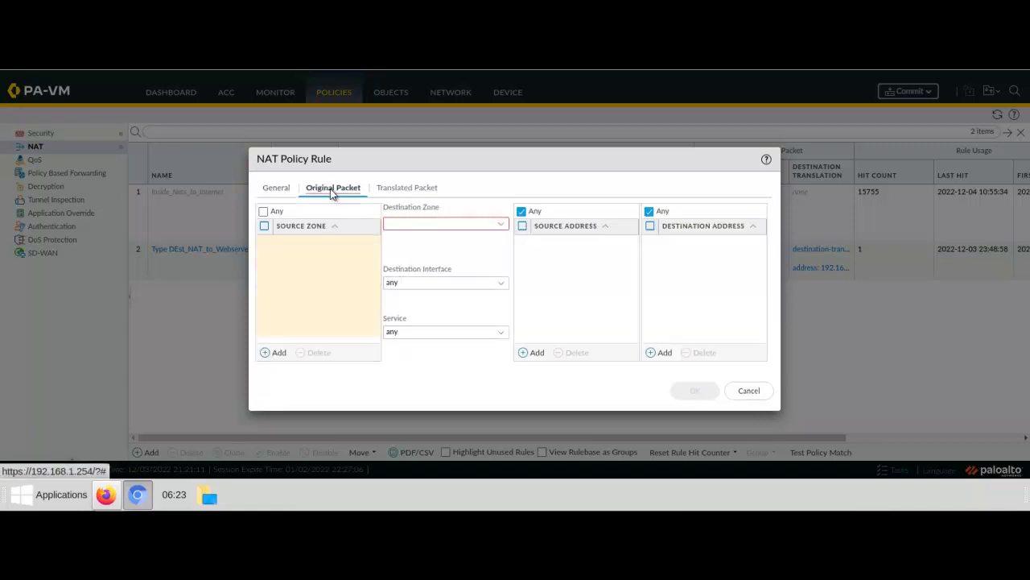
left_click(277, 352)
left_click(310, 289)
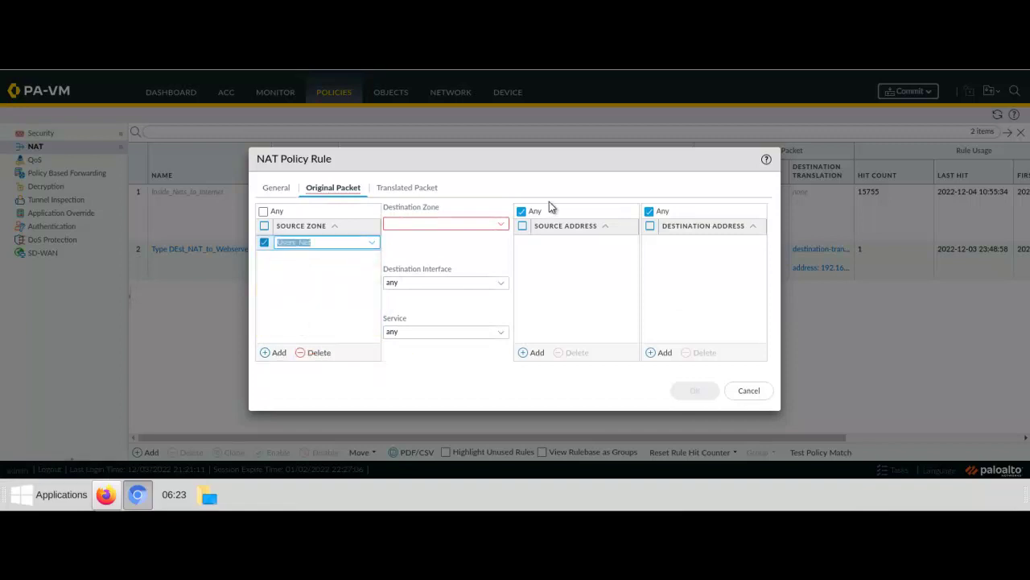
left_click(499, 226)
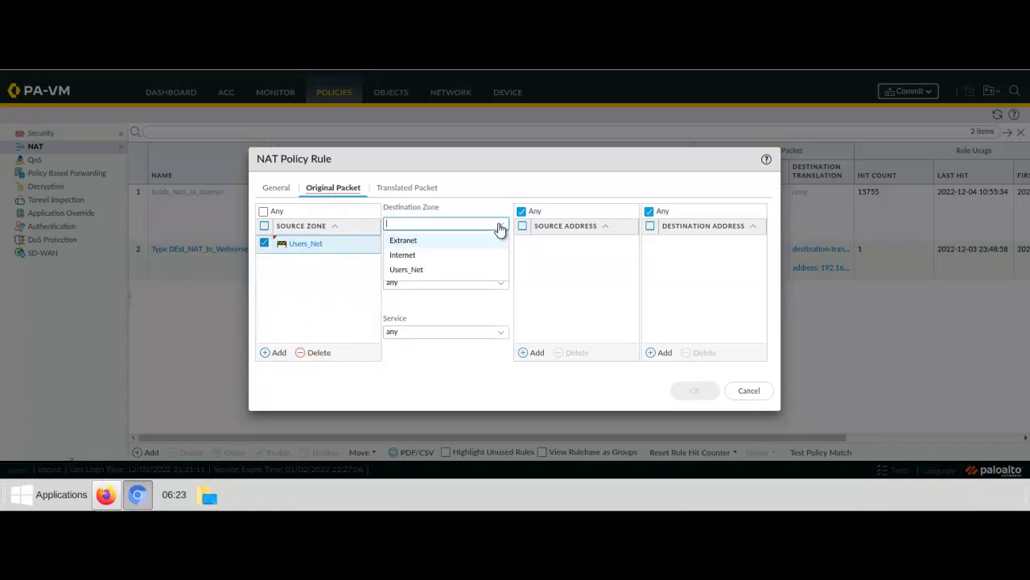
left_click(438, 256)
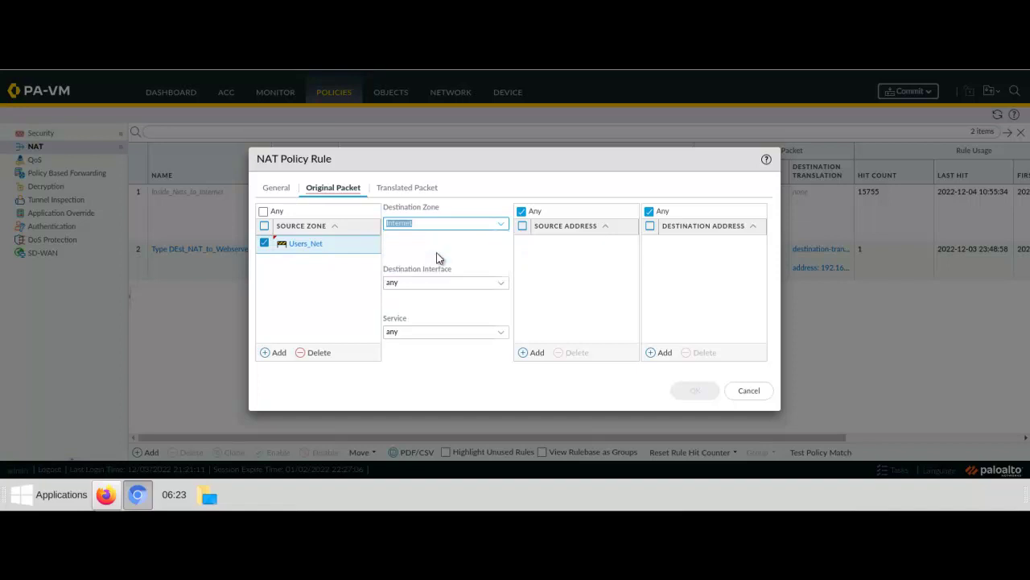
left_click(504, 283)
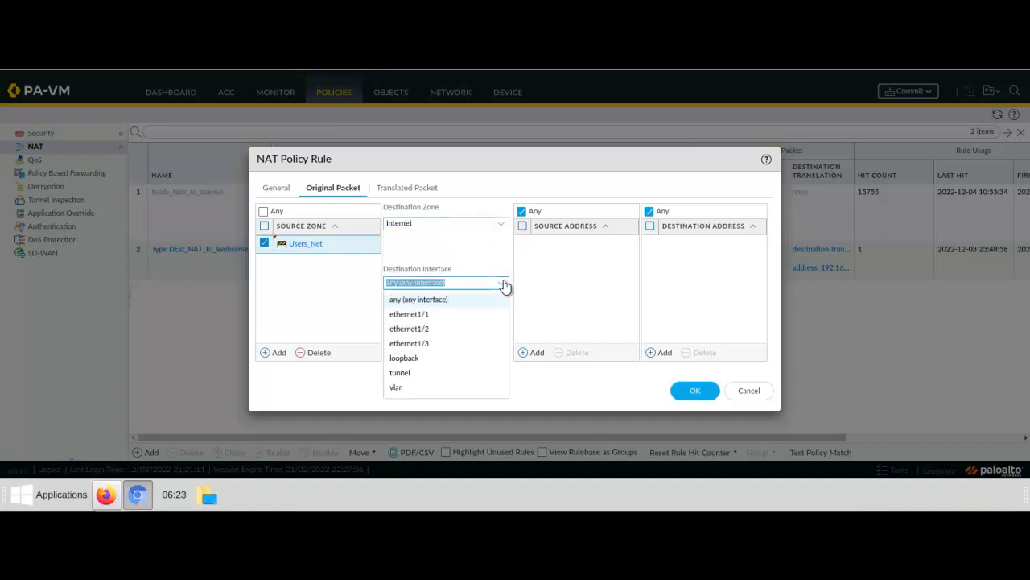
left_click(439, 315)
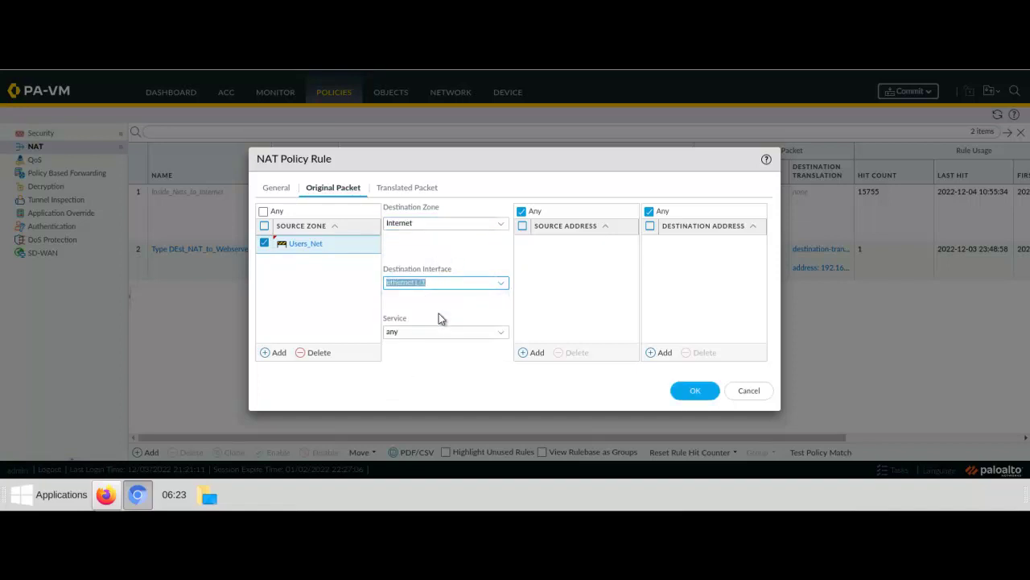
Set source translation to Dynamic IP And Port with interface address ethernet1/1 and IP 203.0.113.20/24, and save the NAT rule.
left_click(400, 190)
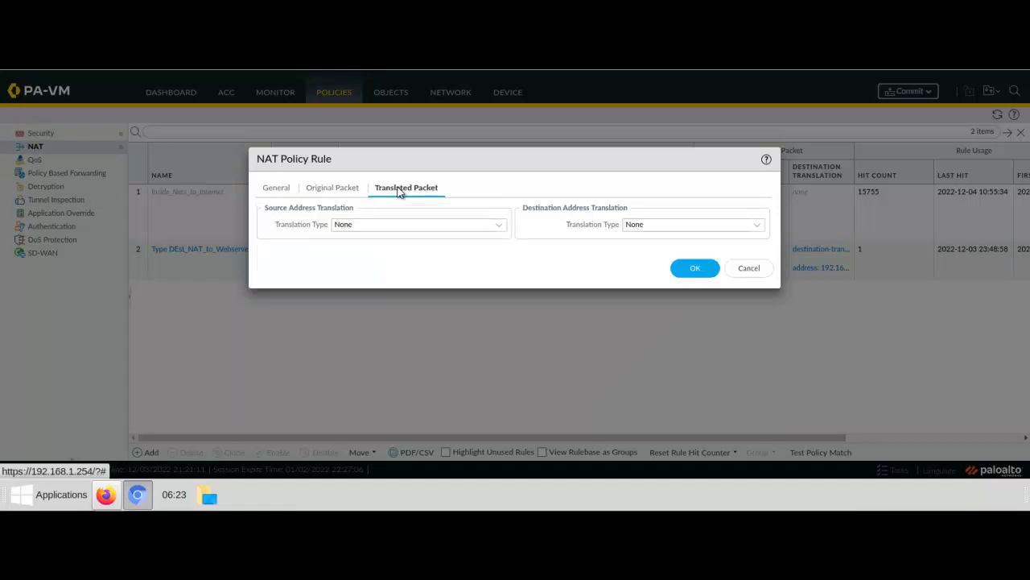
left_click(500, 227)
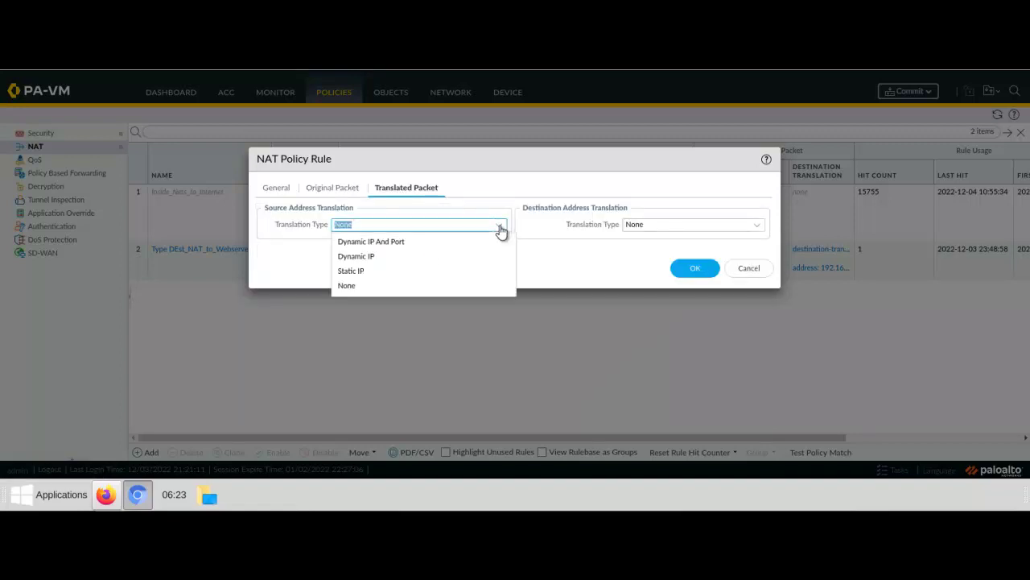
left_click(398, 242)
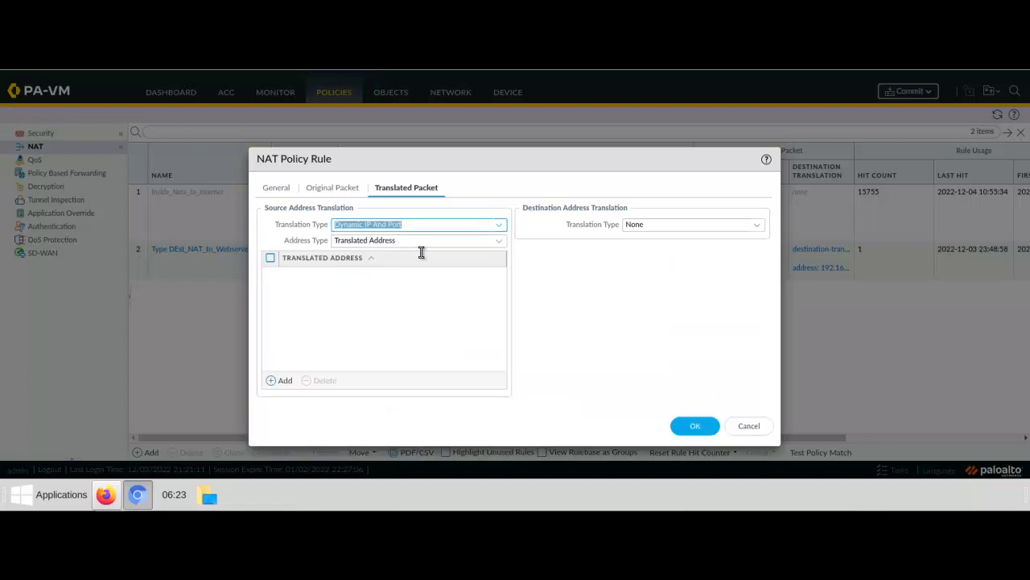
left_click(500, 240)
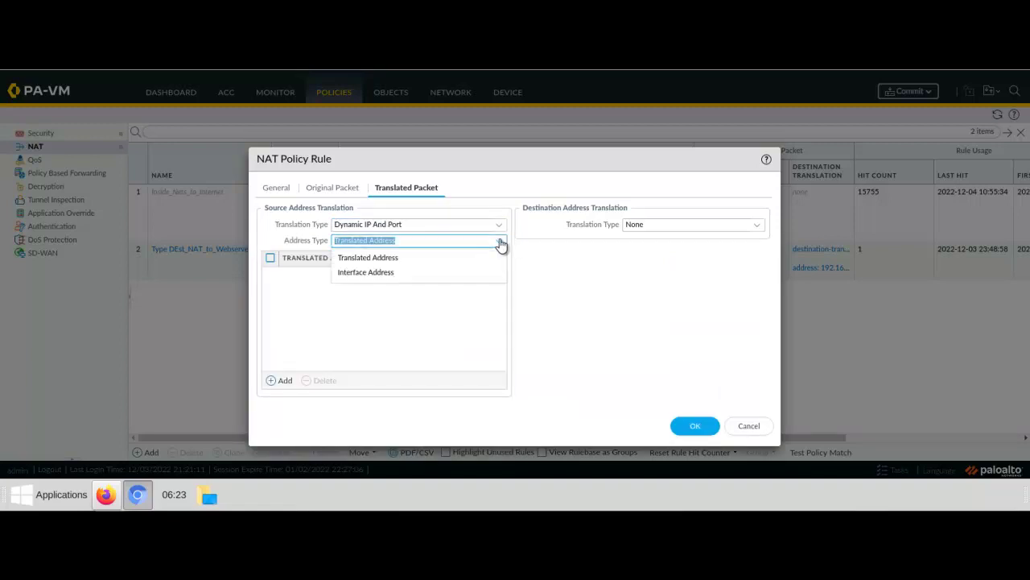
left_click(384, 273)
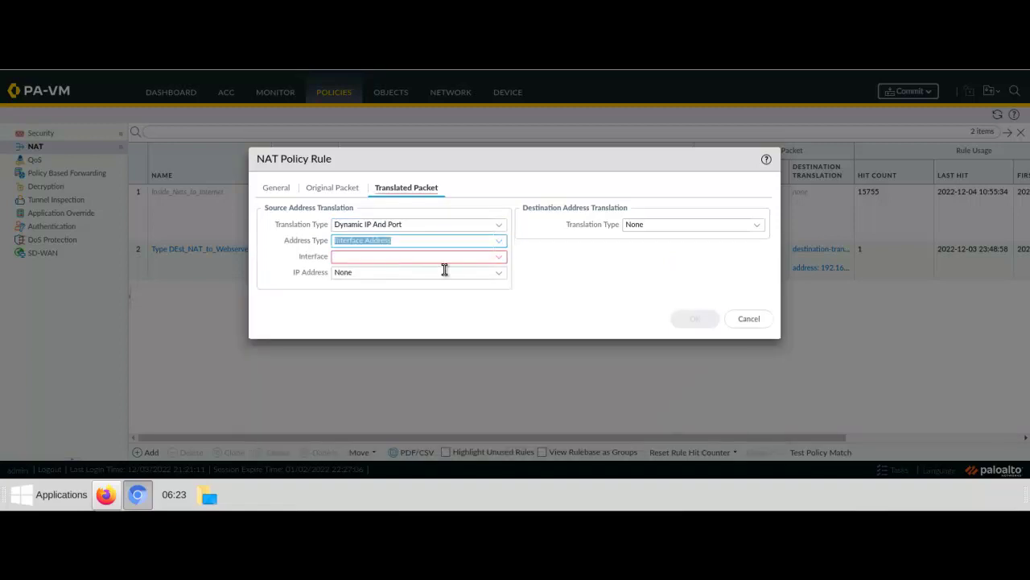
left_click(500, 257)
left_click(373, 275)
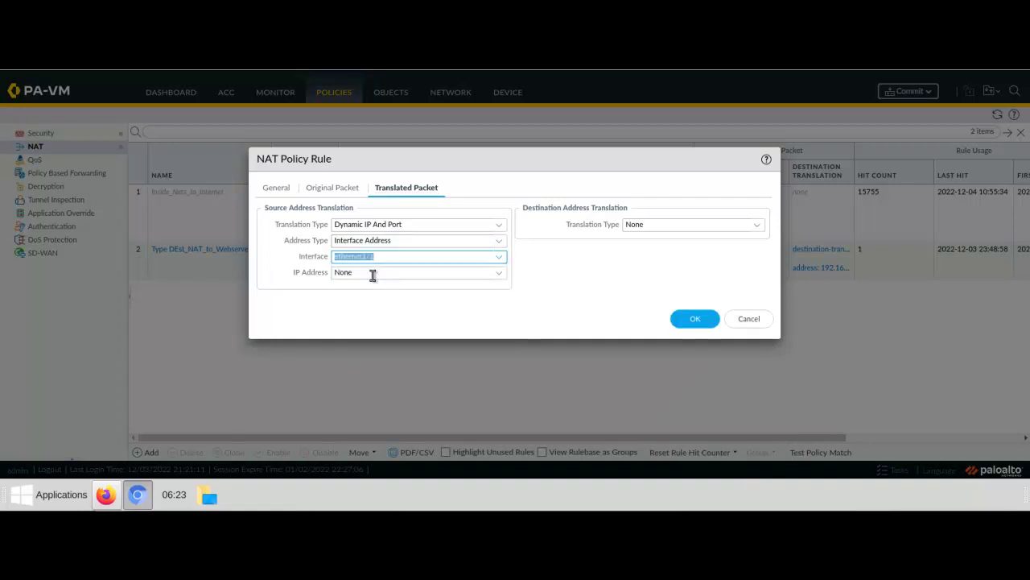
left_click(500, 276)
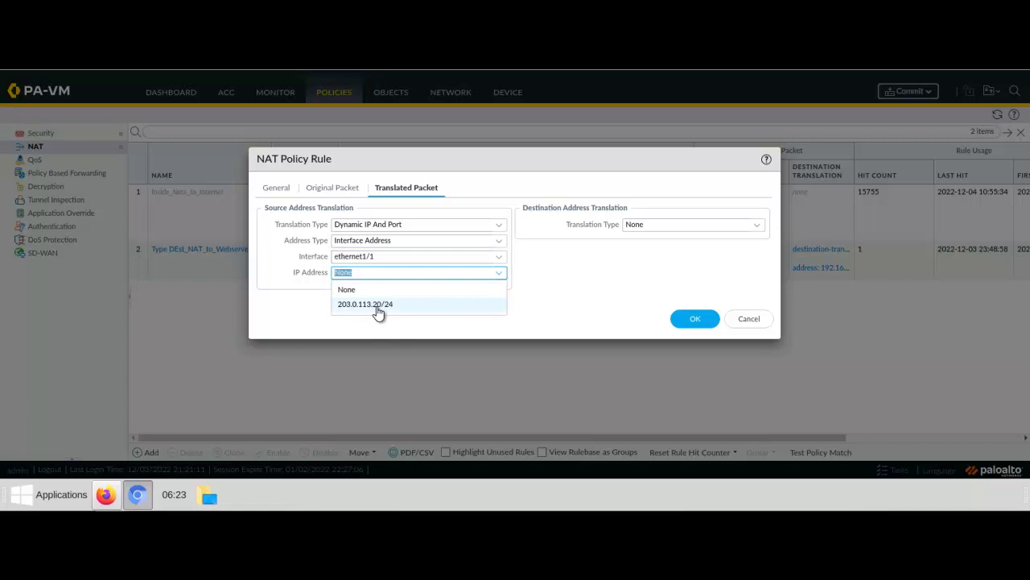
left_click(379, 311)
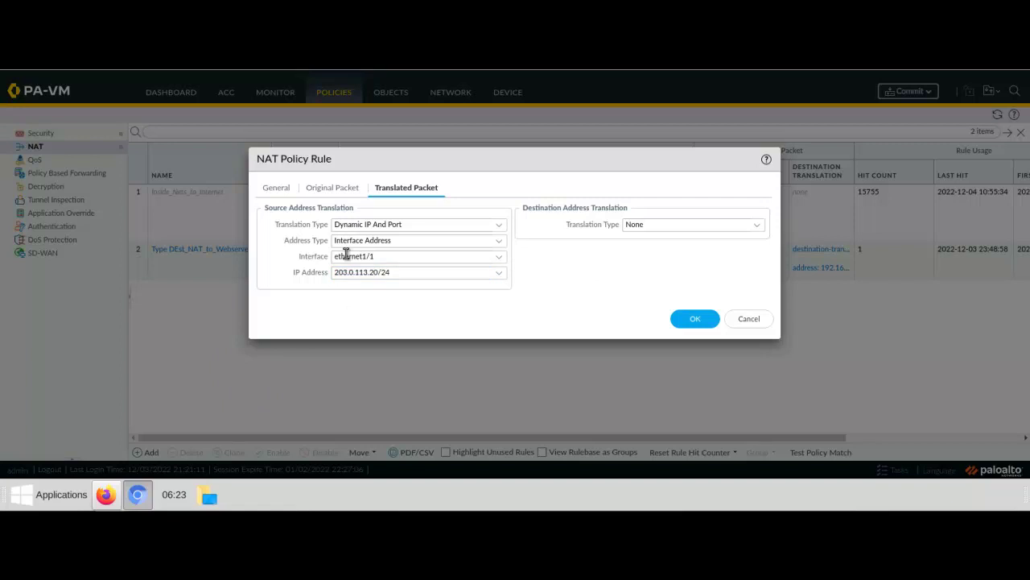
left_click(695, 320)
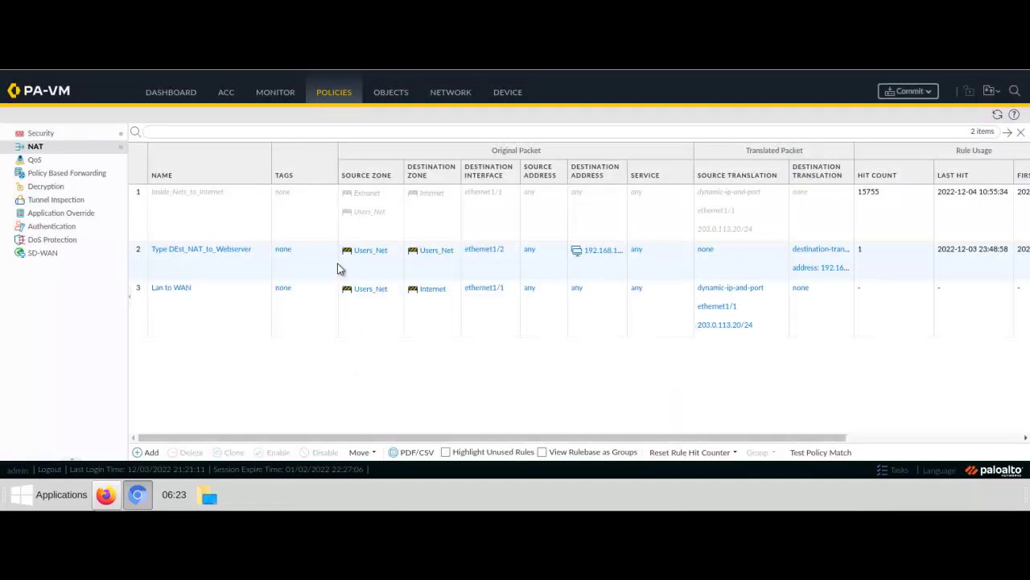
Move the Lan to WAN rule to the first position in the NAT rule list.
left_click(140, 310)
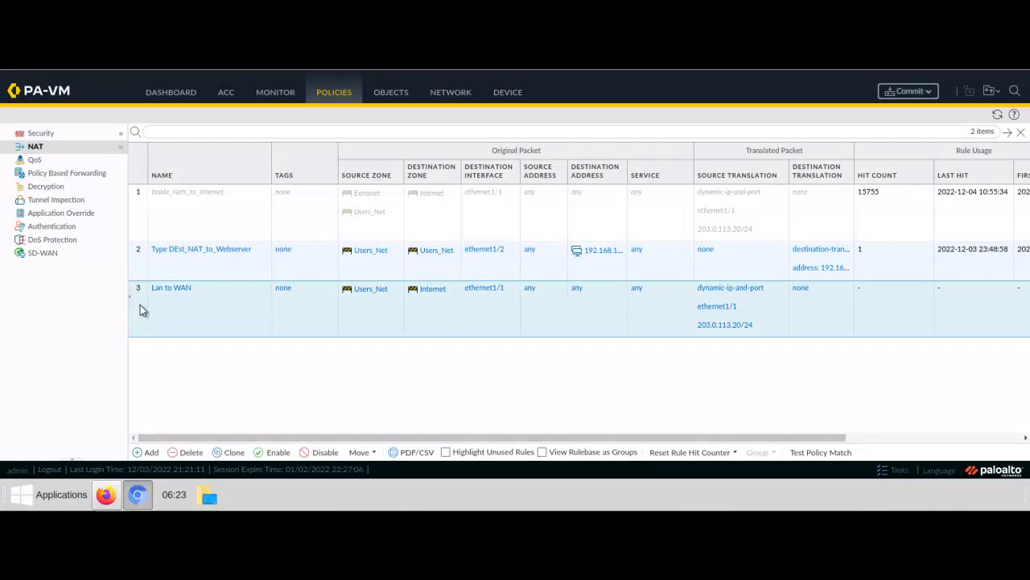
left_click_drag(140, 312, 138, 206)
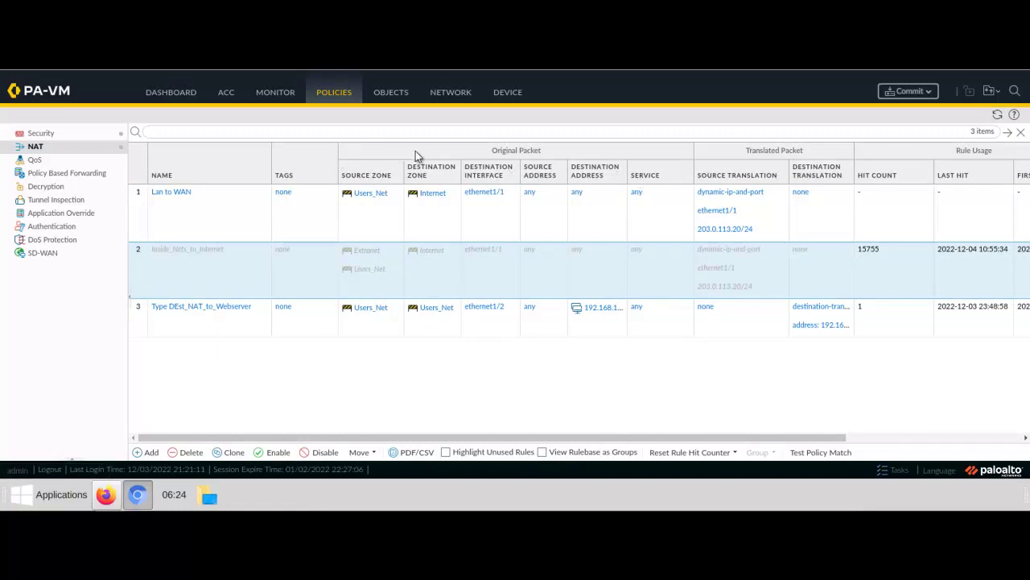
left_click_drag(415, 150, 363, 168)
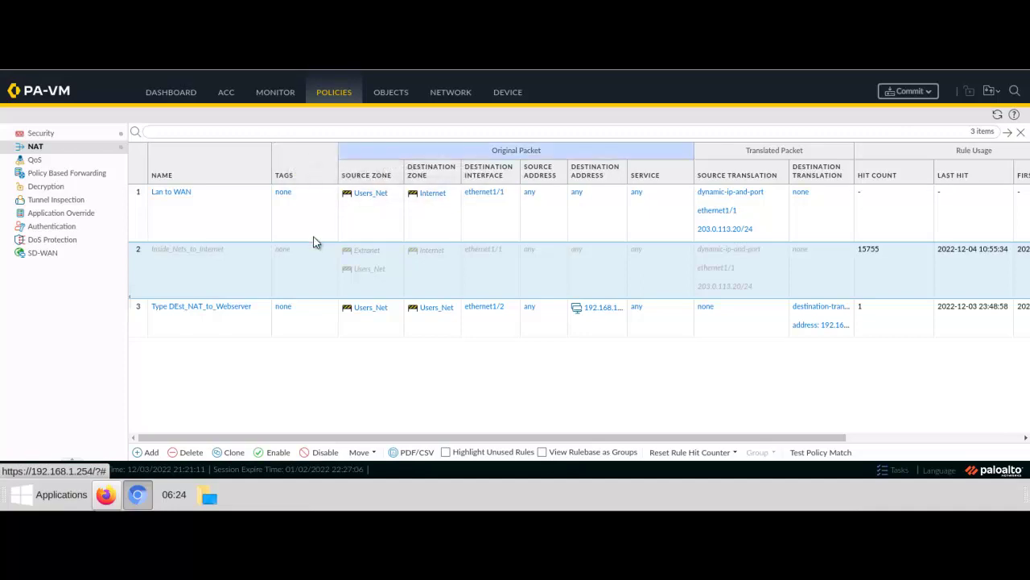
Open a terminal and start a continuous ping to 8.8.8.8.
left_click(61, 494)
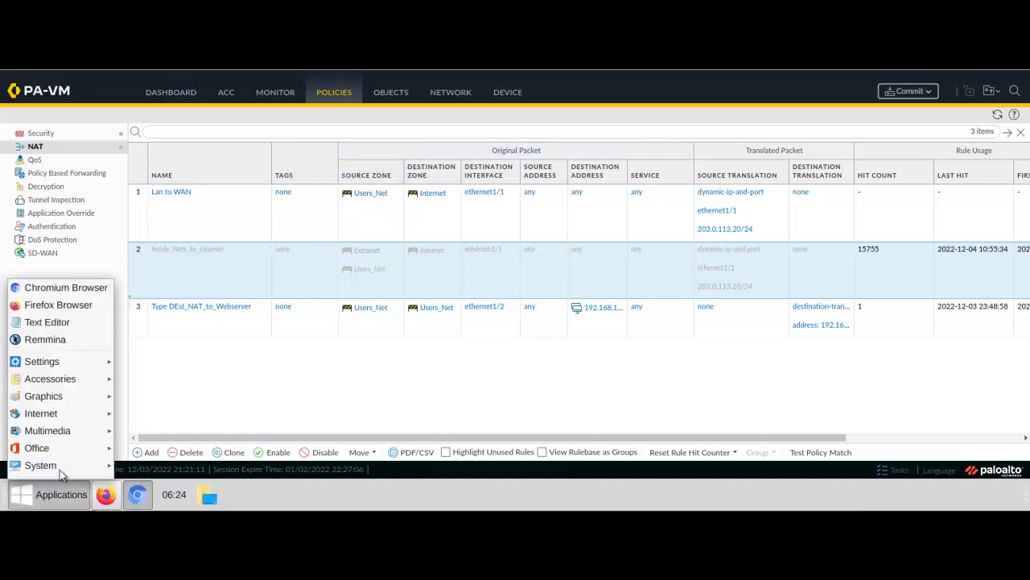
mouse_move(59, 471)
left_click(149, 499)
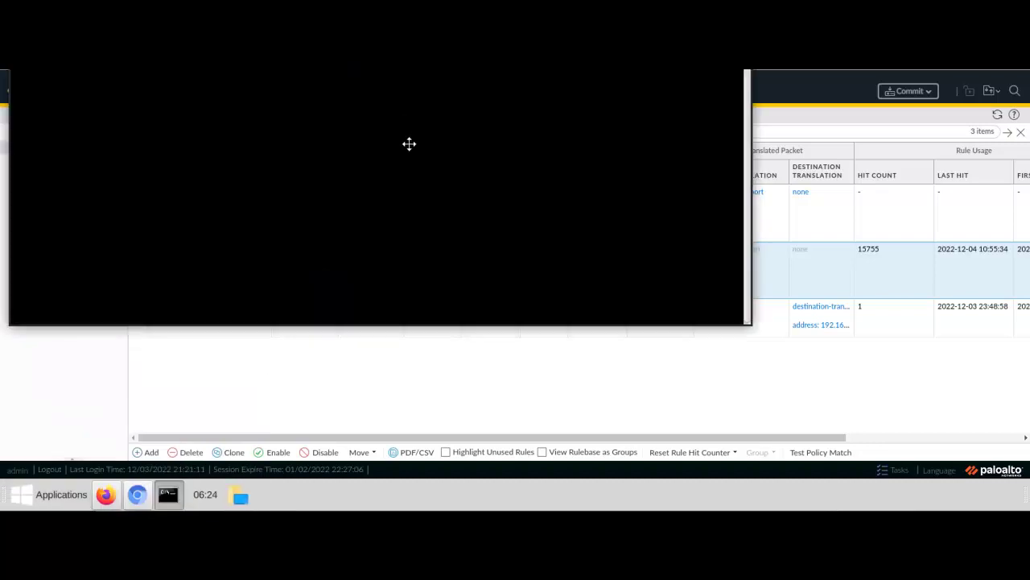
type("p")
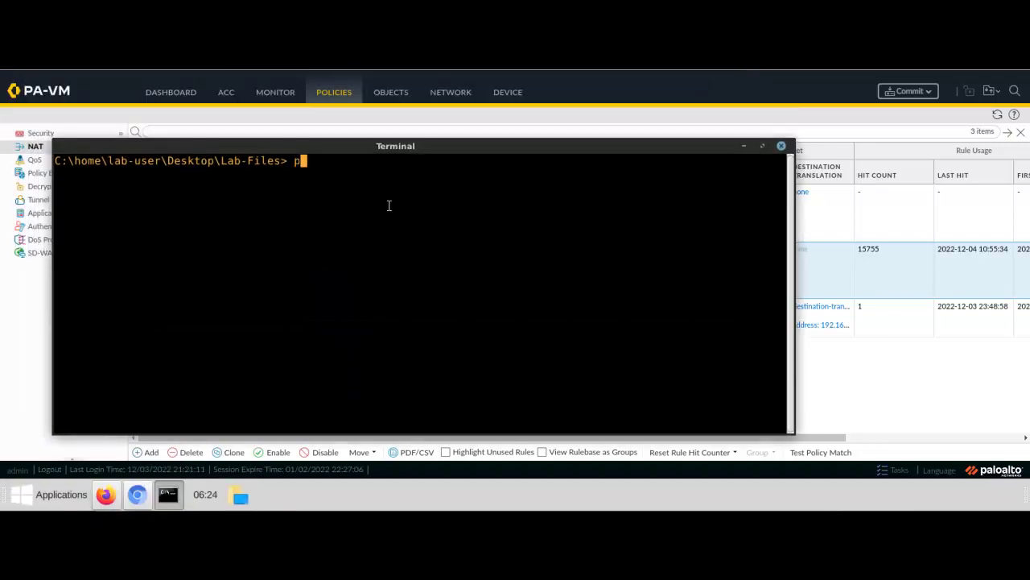
type("ing 8.8.8.8")
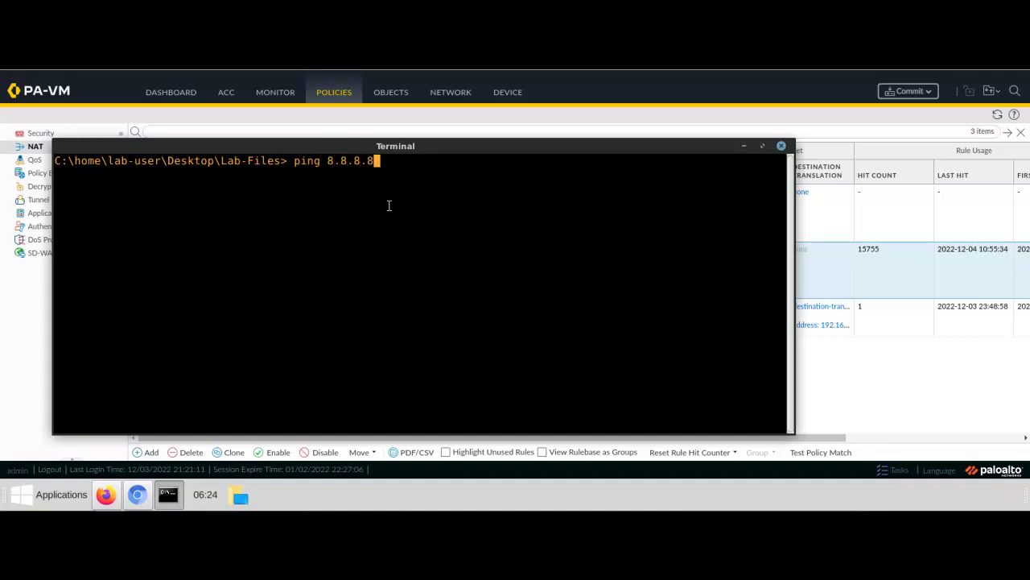
key("Return")
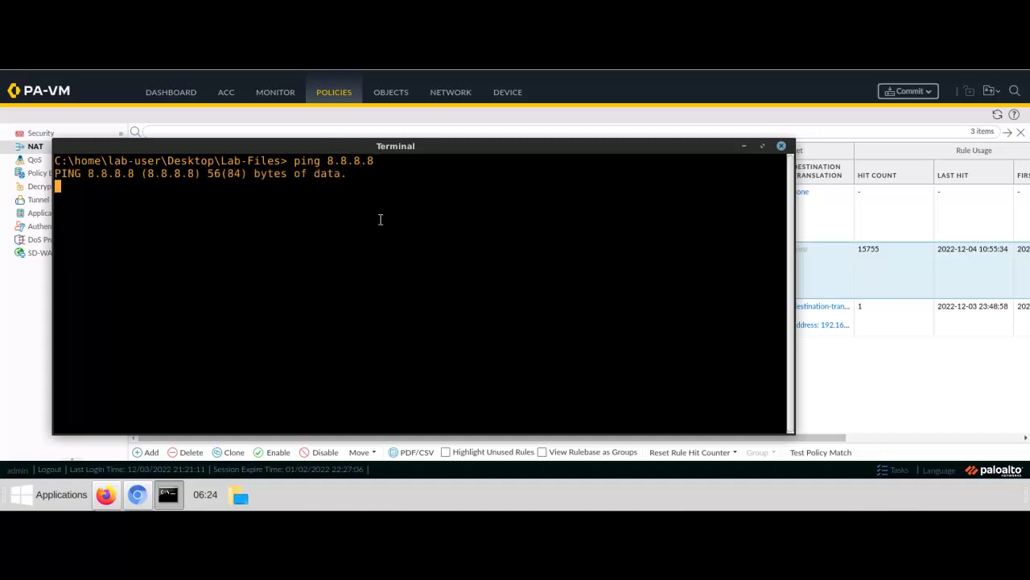
key("Return")
Minimize the terminal and commit all pending configuration changes on the firewall.
left_click(744, 147)
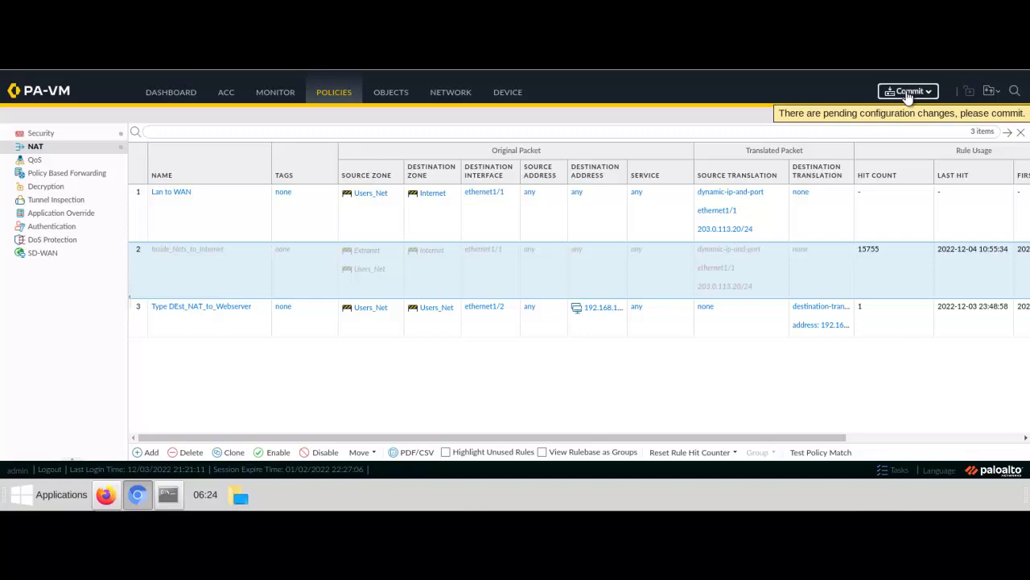
left_click(908, 93)
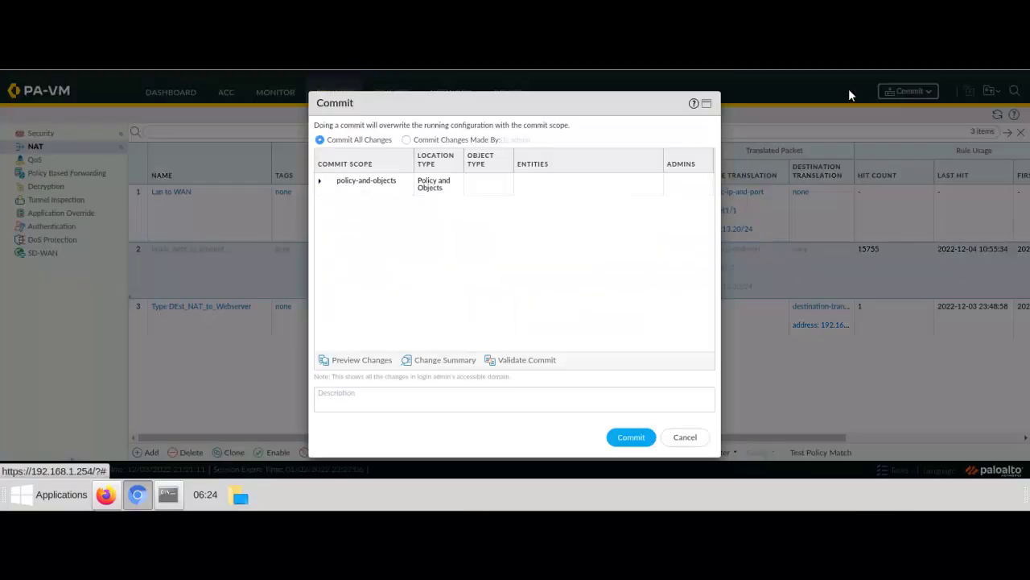
left_click(627, 438)
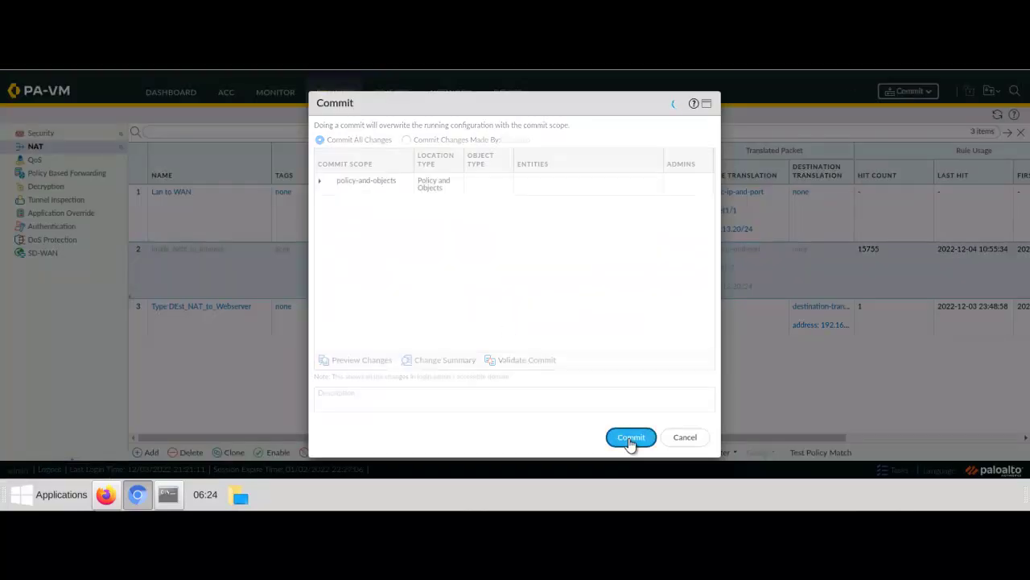
Place the commit status dialog and the terminal side by side to watch the ping to 8.8.8.8 during the commit.
left_click_drag(400, 115, 145, 132)
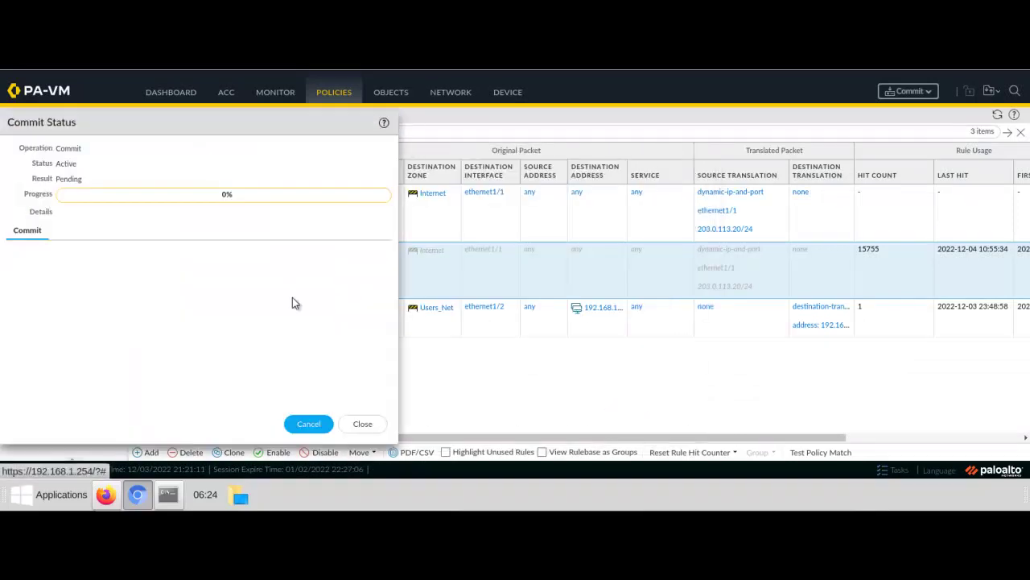
left_click(167, 494)
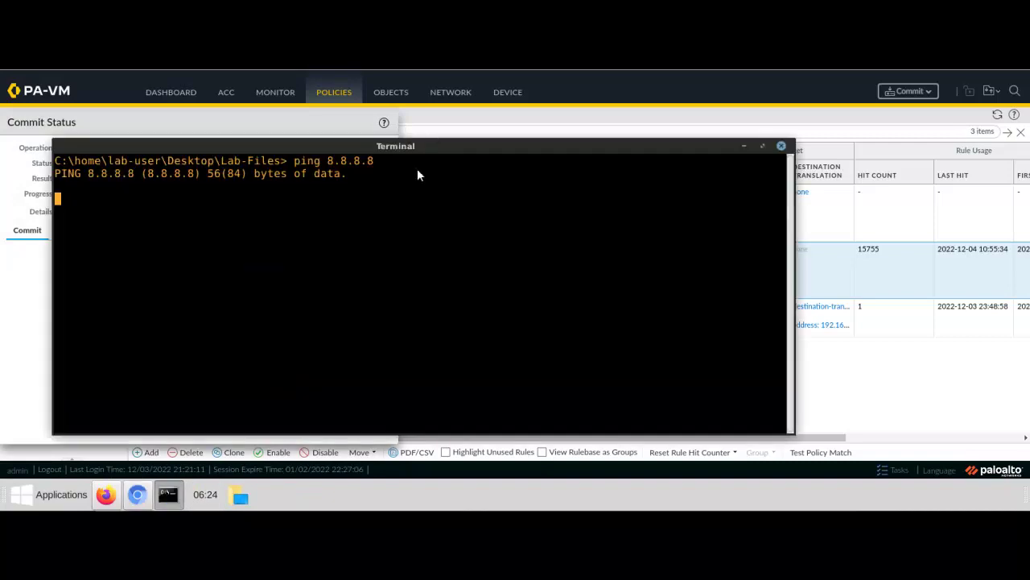
left_click(46, 281)
left_click(168, 494)
left_click_drag(251, 144, 597, 116)
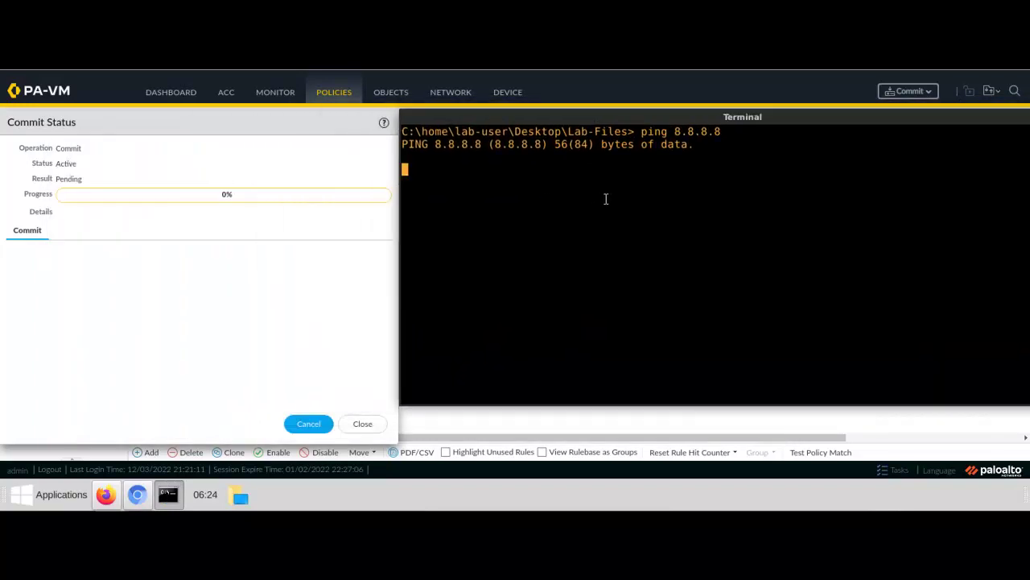
key("Return")
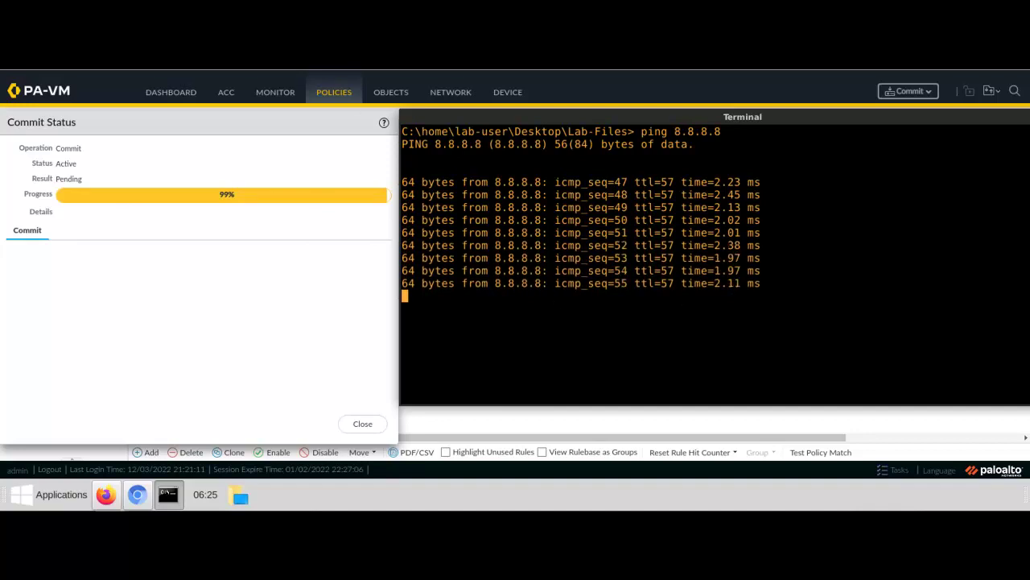
Switch to the browser and load the Firewall Destek Merkezi website to test Internet access.
key("alt+Tab")
type("firew")
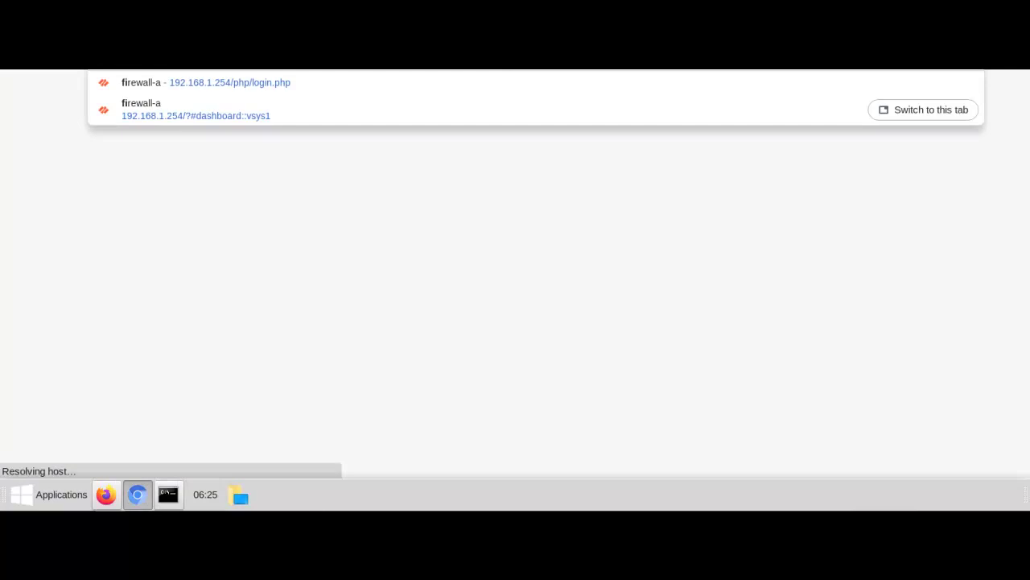
type("all")
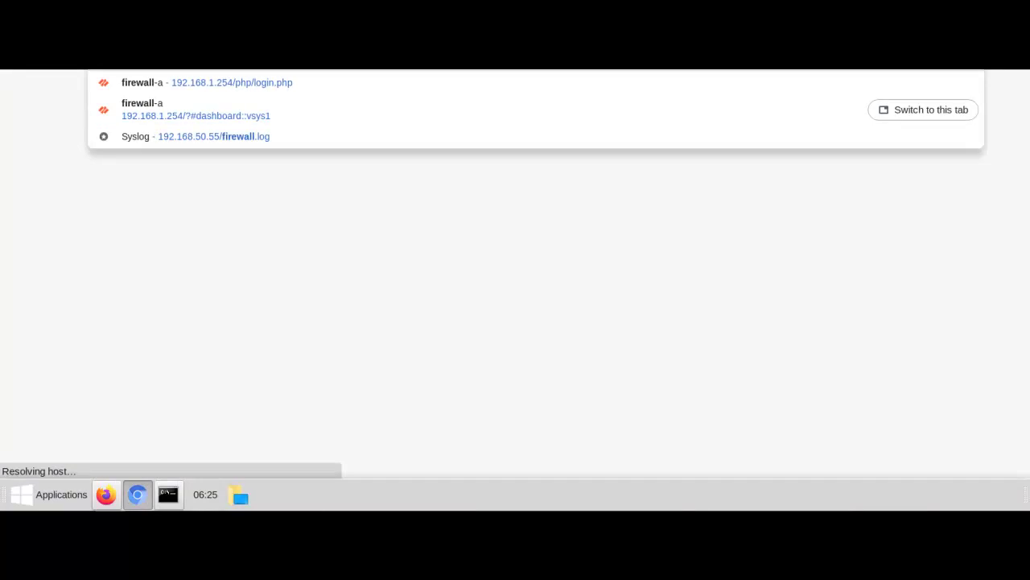
key("Return")
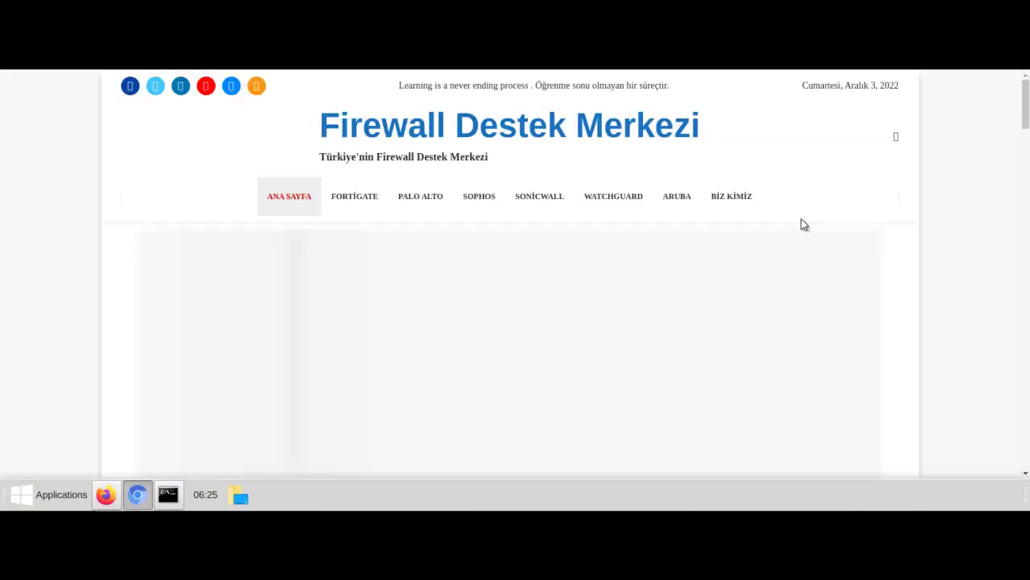